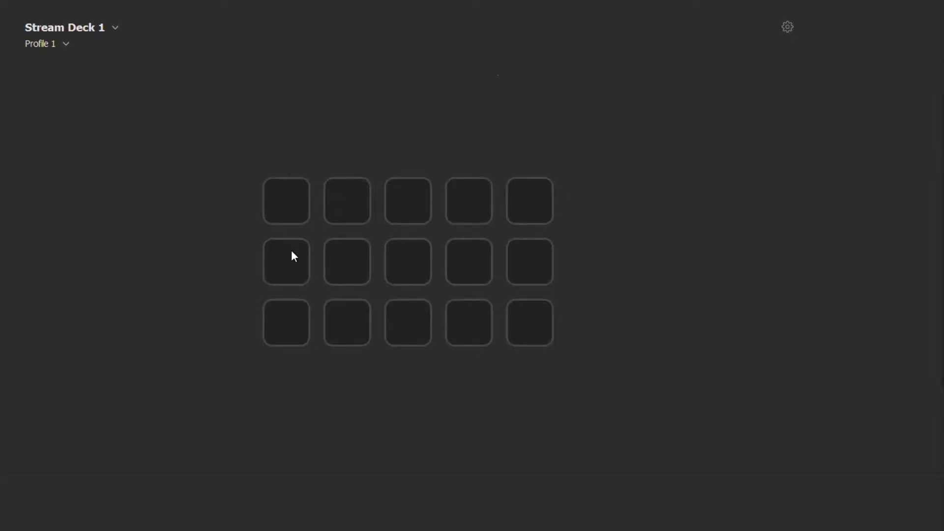
Assign a Multi Action to the first key of the middle row and open it for editing
{"action": "right_click", "coordinate": [272, 258]}
{"action": "left_click", "coordinate": [300, 284]}
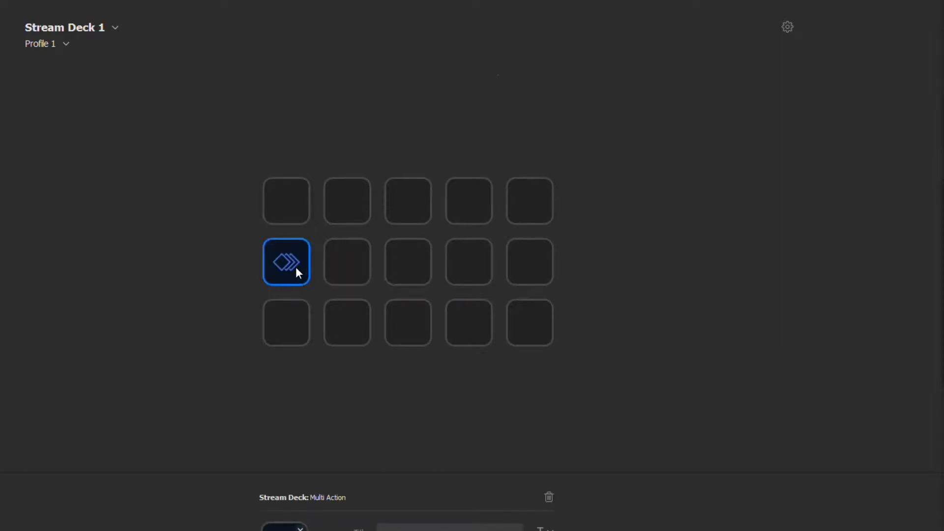
{"action": "double_click", "coordinate": [297, 270]}
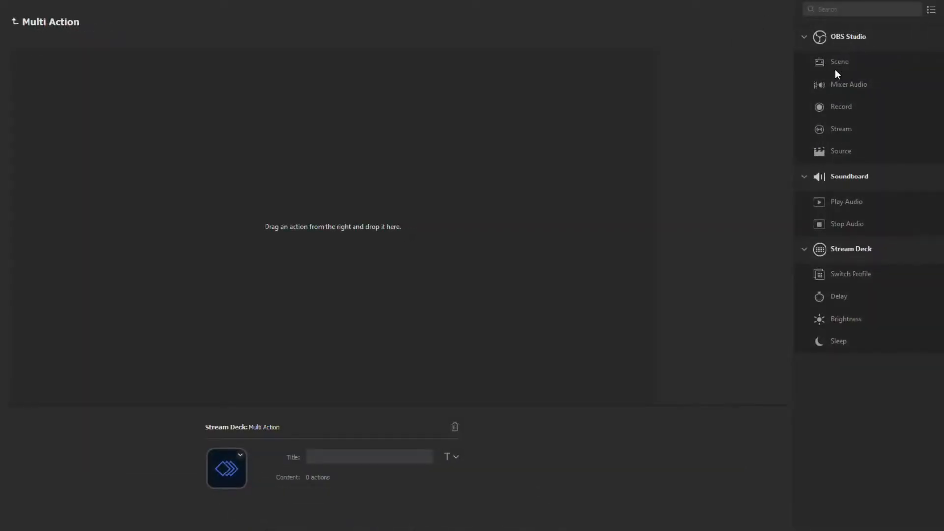
Add an OBS Studio Source action titled "Plosion on" that activates Explosion Transistion in the Camera Scene
{"action": "left_click_drag", "start_coordinate": [844, 150], "coordinate": [214, 125]}
{"action": "type", "text": "Plosion on"}
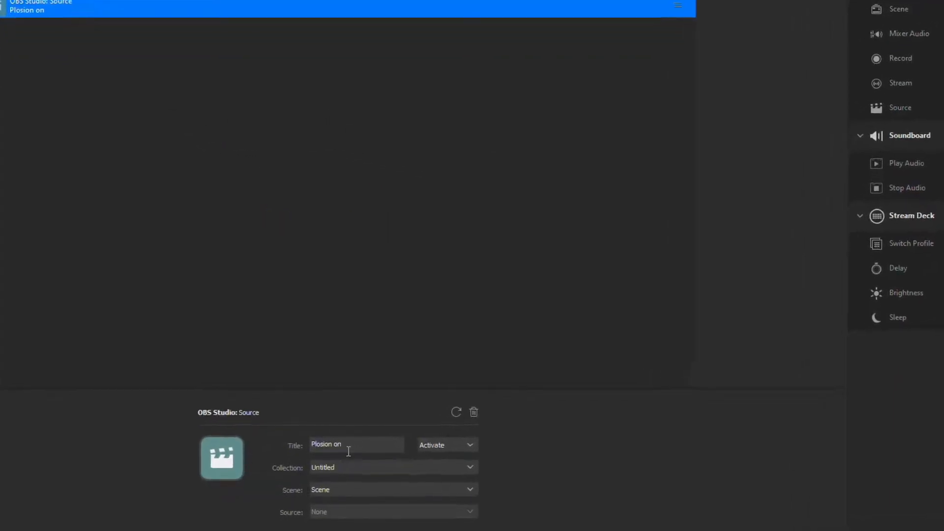
{"action": "left_click", "coordinate": [401, 306]}
{"action": "left_click", "coordinate": [436, 331]}
{"action": "left_click", "coordinate": [468, 367]}
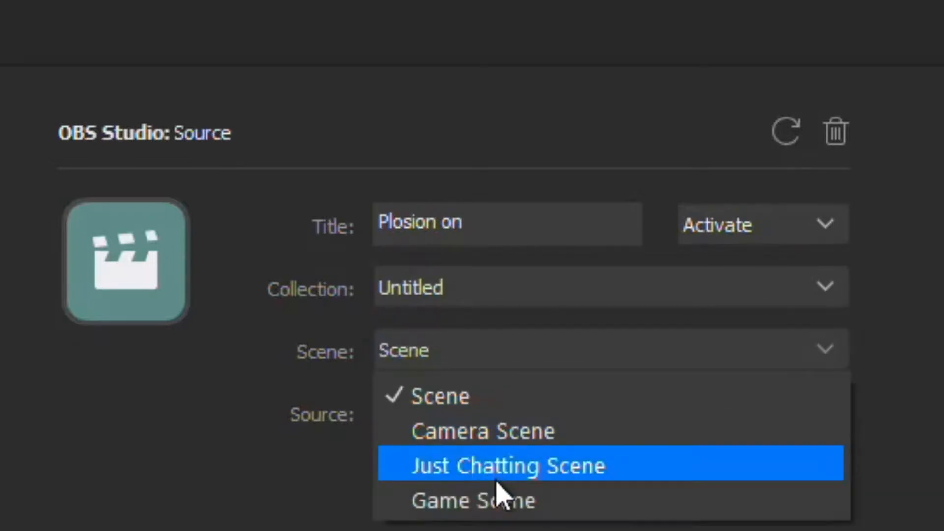
{"action": "left_click", "coordinate": [488, 438]}
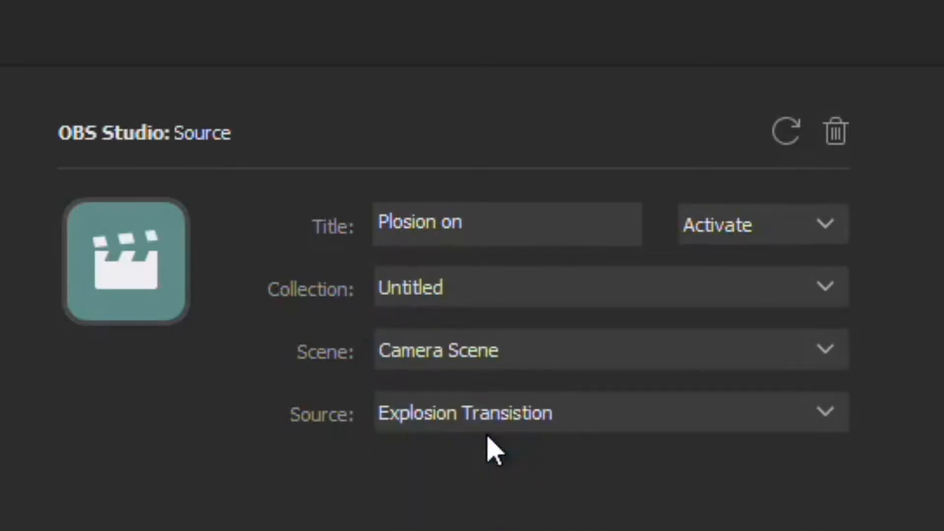
{"action": "left_click", "coordinate": [445, 424]}
{"action": "left_click", "coordinate": [434, 236]}
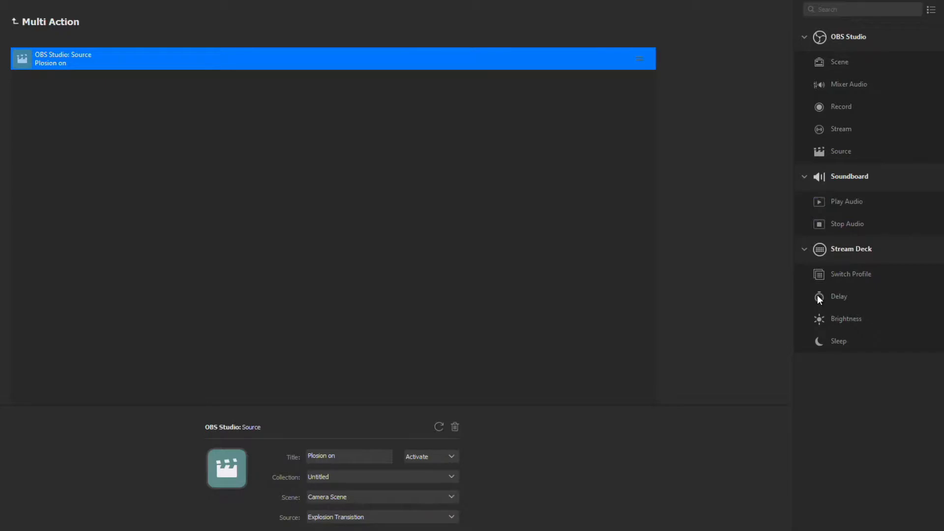
Add a Delay action below "Plosion on", and toggle Explosion Transistion's visibility in OBS Studio to check its timing
{"action": "left_click_drag", "start_coordinate": [843, 297], "coordinate": [207, 152]}
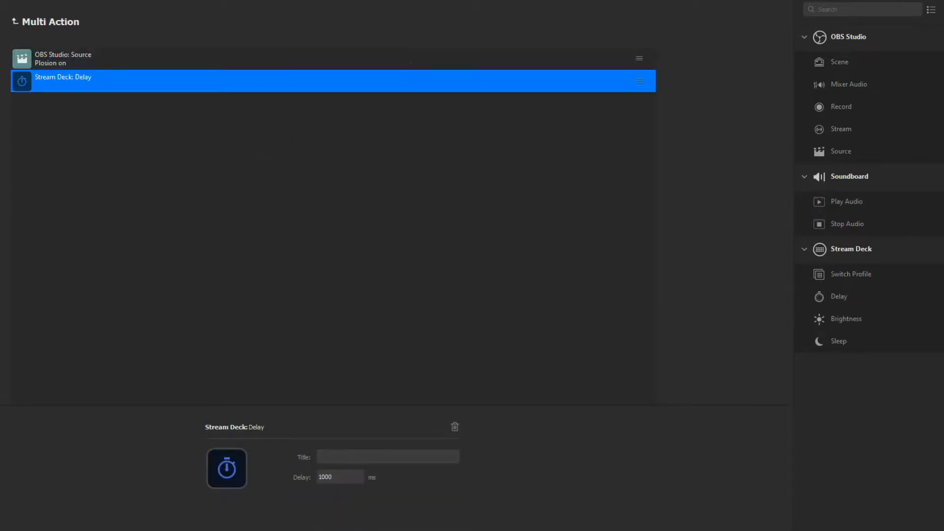
{"action": "mouse_move", "coordinate": [543, 530]}
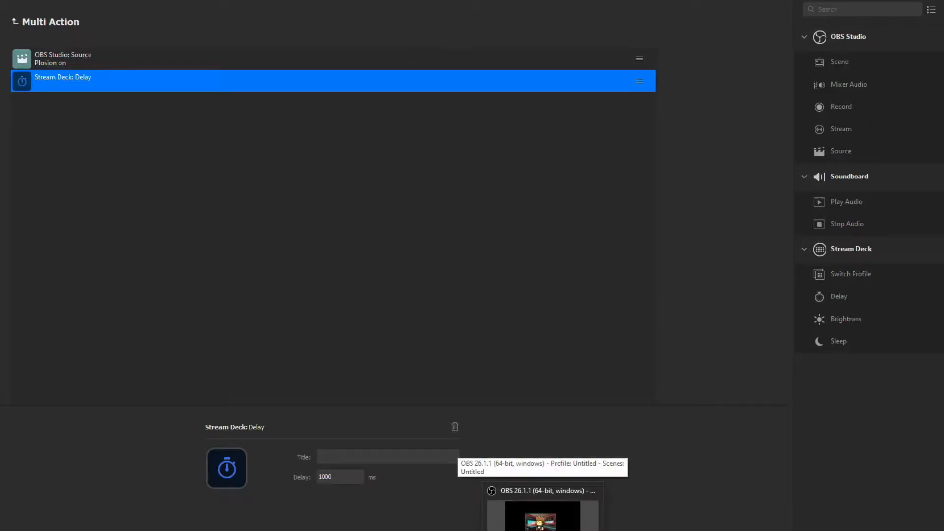
{"action": "left_click", "coordinate": [543, 514]}
{"action": "left_click", "coordinate": [255, 460]}
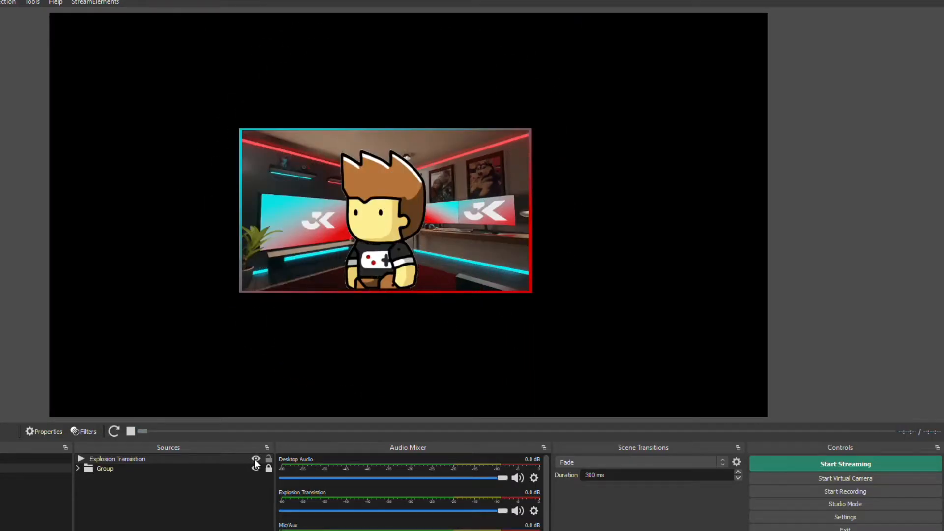
{"action": "left_click", "coordinate": [255, 460]}
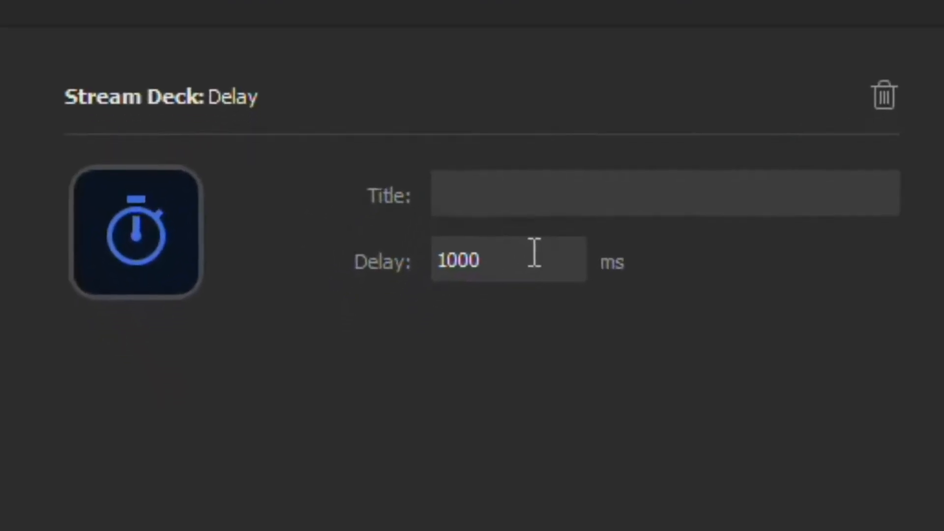
Set the Delay action that follows "Plosion on" to 1500 ms
{"action": "left_click", "coordinate": [534, 253]}
{"action": "key", "text": "ctrl+a"}
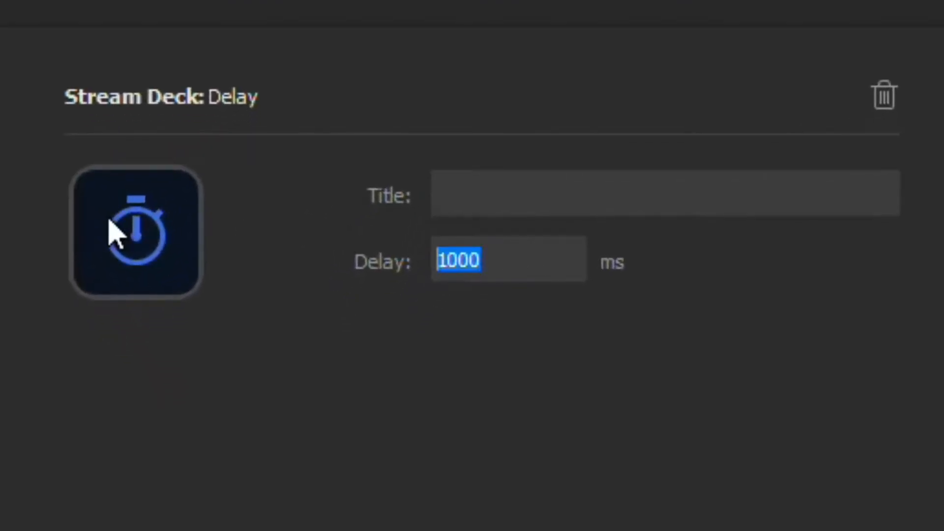
{"action": "type", "text": "1500"}
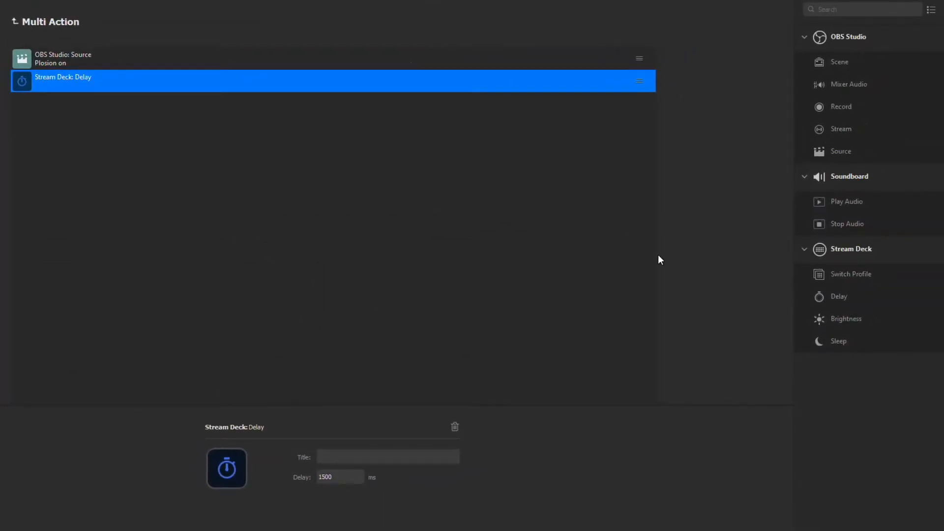
Add an OBS Studio Source action titled "Off Cam" that deactivates the Group source in the Camera Scene
{"action": "left_click_drag", "start_coordinate": [858, 147], "coordinate": [249, 170]}
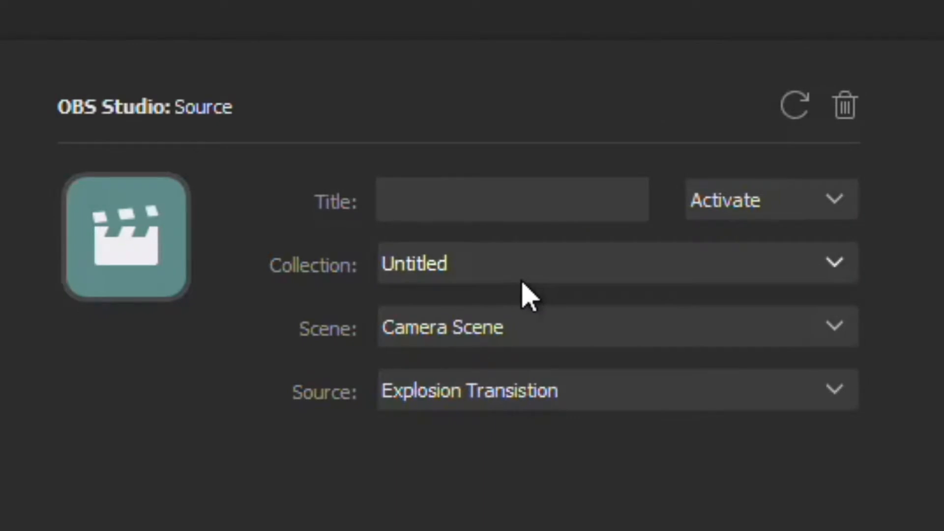
{"action": "left_click", "coordinate": [508, 201]}
{"action": "type", "text": "Off Cam"}
{"action": "left_click", "coordinate": [543, 329]}
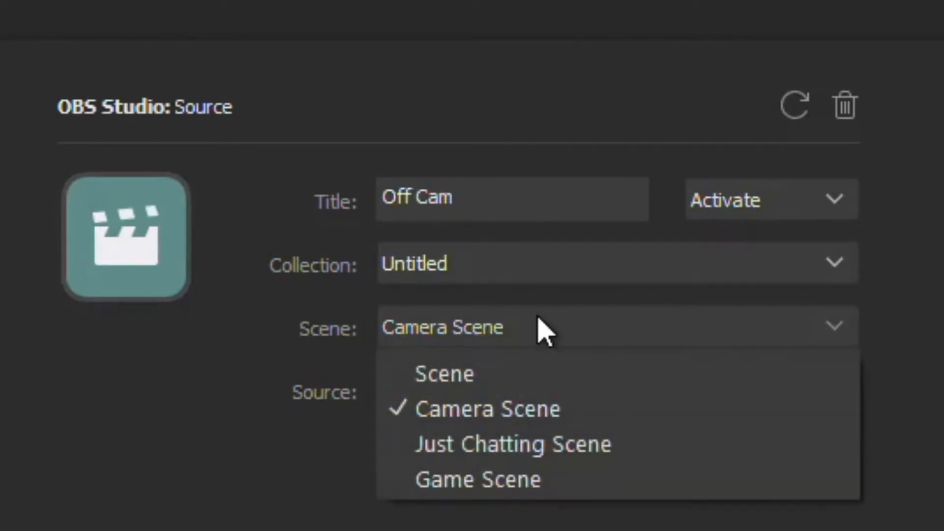
{"action": "left_click", "coordinate": [530, 417]}
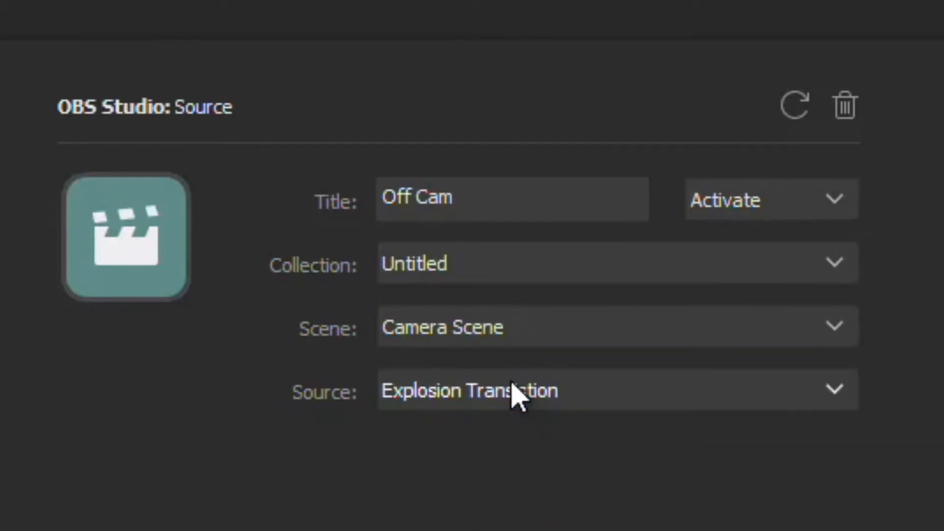
{"action": "left_click", "coordinate": [514, 389]}
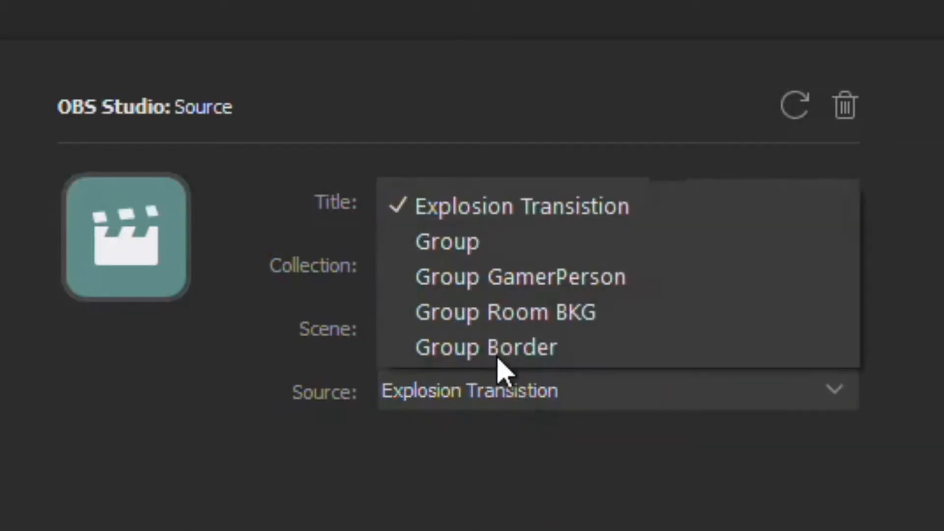
{"action": "left_click", "coordinate": [499, 263]}
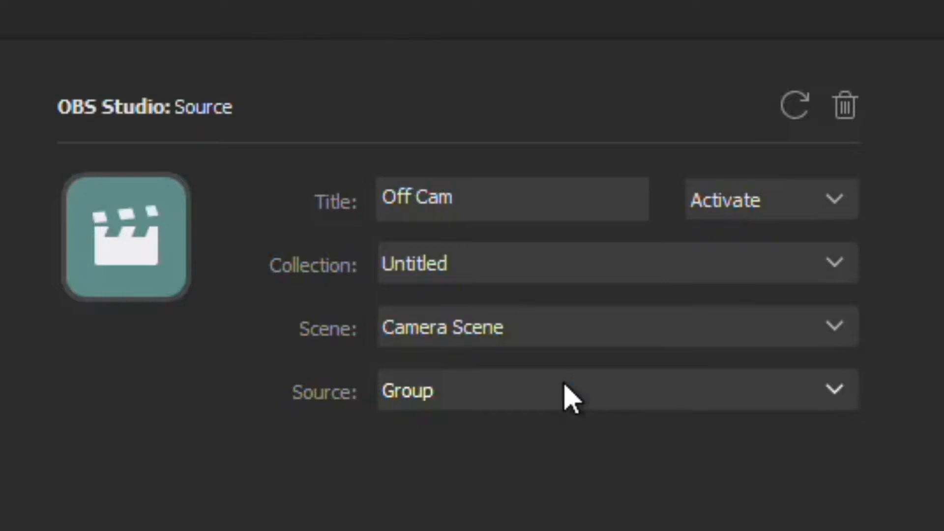
{"action": "left_click", "coordinate": [718, 201]}
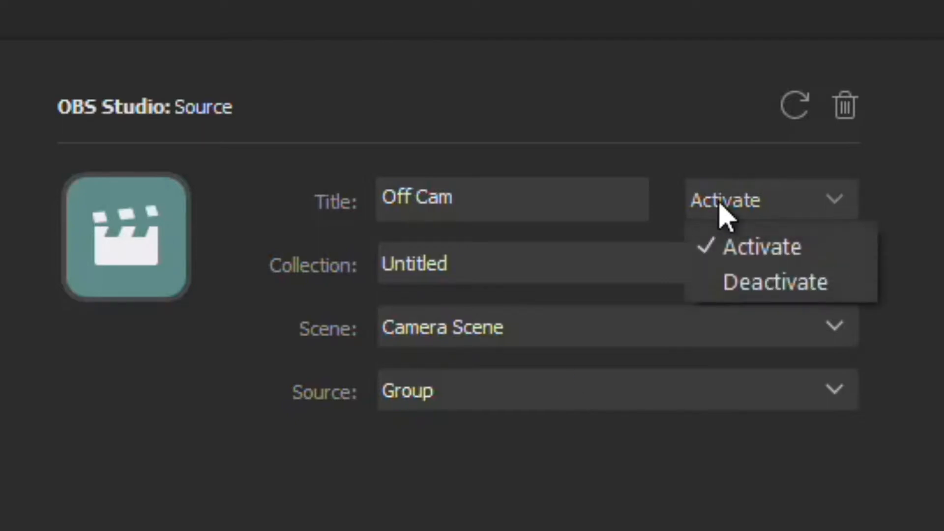
{"action": "left_click", "coordinate": [786, 282]}
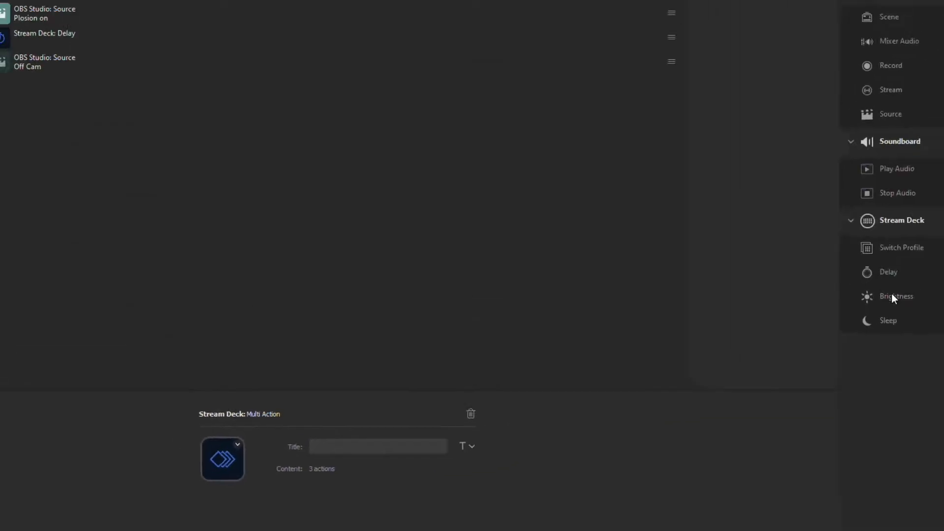
Add a second Delay action of 1500 ms below "Off Cam"
{"action": "left_click_drag", "start_coordinate": [846, 297], "coordinate": [111, 143]}
{"action": "type", "text": "1500"}
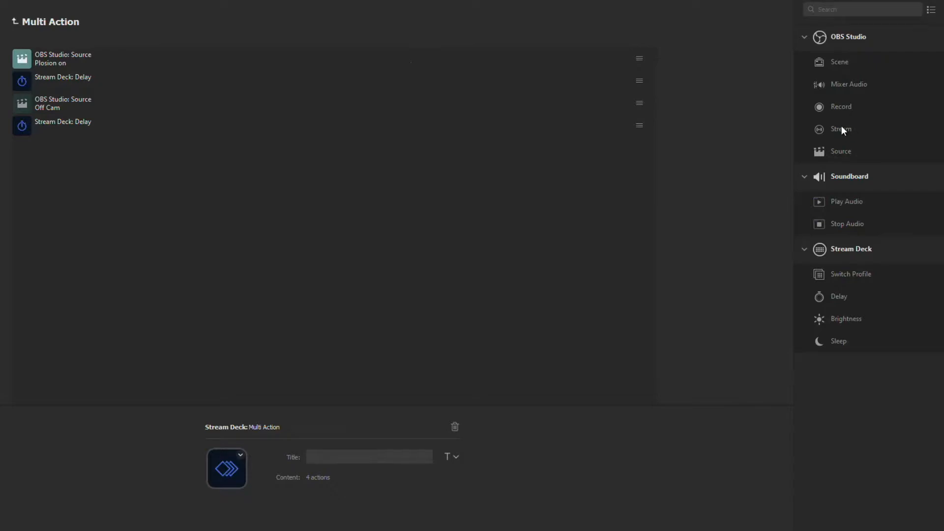
Add a final OBS Studio Source action titled "Plosion off" that deactivates Explosion Transistion in the Camera Scene
{"action": "left_click_drag", "start_coordinate": [840, 153], "coordinate": [240, 232]}
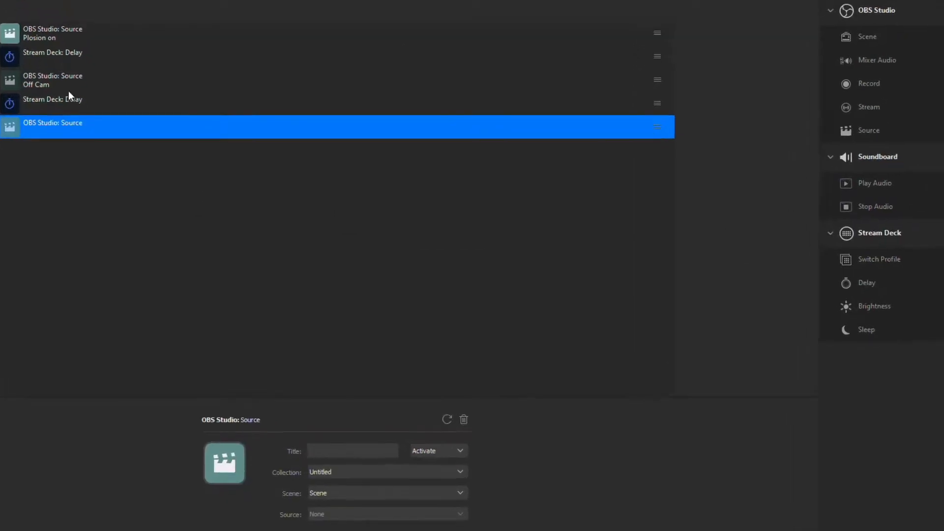
{"action": "left_click", "coordinate": [350, 452]}
{"action": "type", "text": "Plosion off"}
{"action": "left_click", "coordinate": [435, 452]}
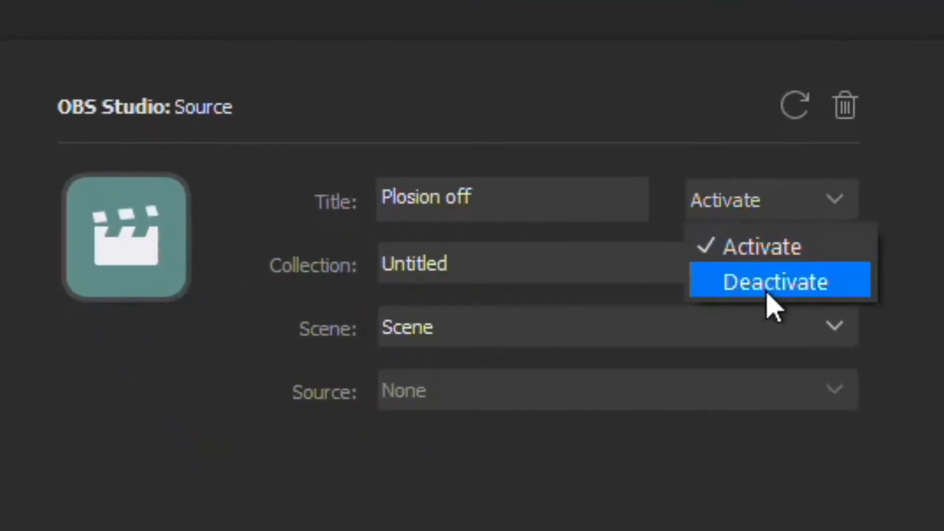
{"action": "left_click", "coordinate": [767, 293]}
{"action": "left_click", "coordinate": [460, 401]}
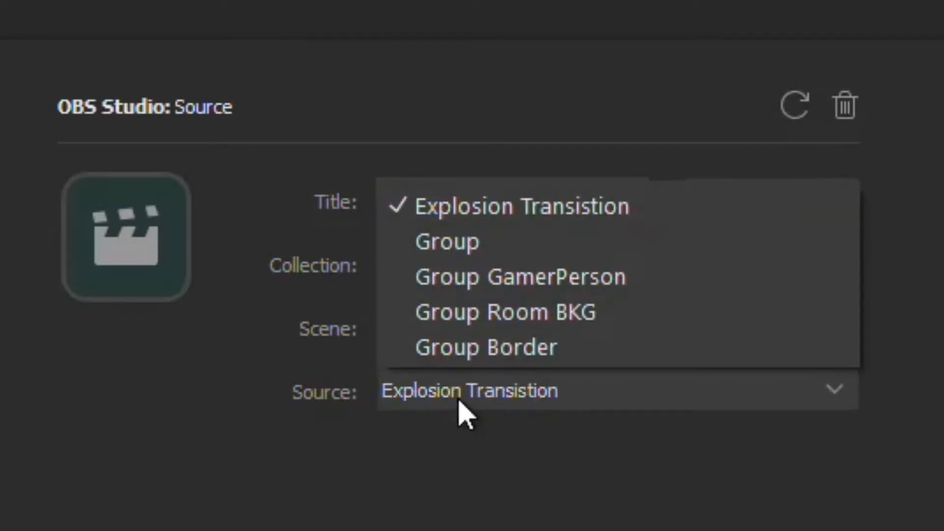
{"action": "left_click", "coordinate": [517, 195]}
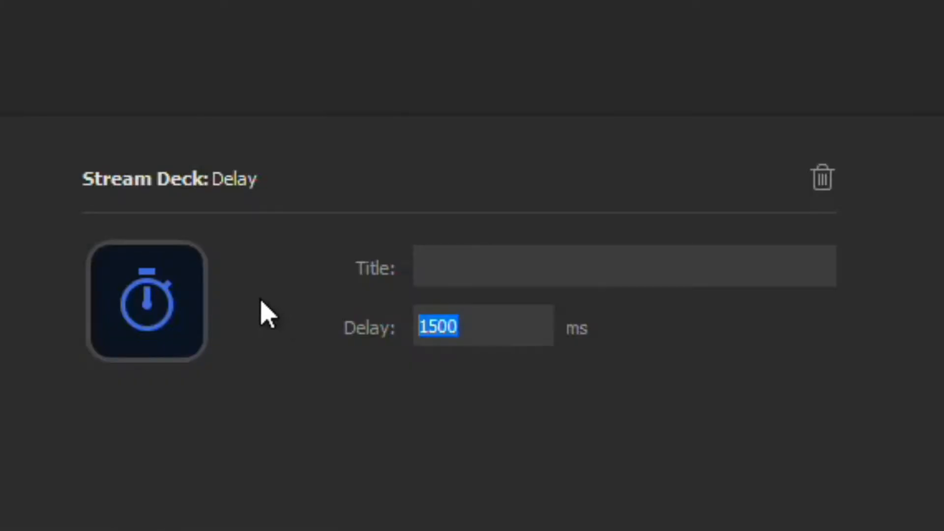
Shorten the selected Delay action to 500 ms
{"action": "type", "text": "500"}
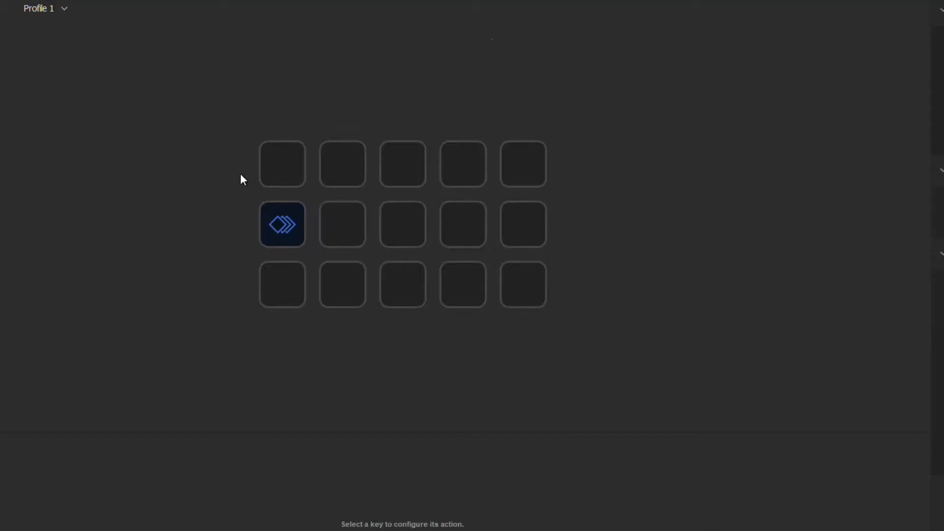
Copy the multi-action key to the empty key above it, titling the copy "Cam in" and the original "Cam Out"
{"action": "left_click", "coordinate": [275, 228]}
{"action": "right_click", "coordinate": [275, 228]}
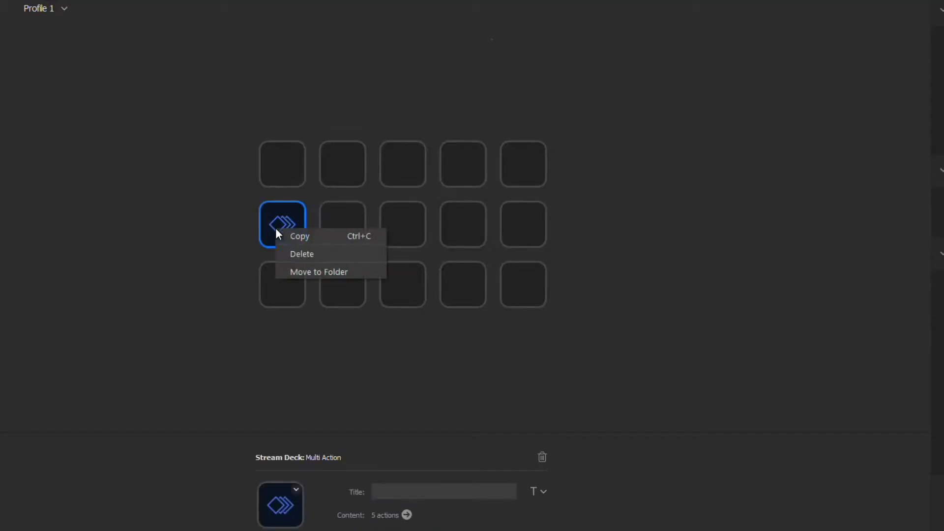
{"action": "left_click", "coordinate": [302, 239]}
{"action": "left_click", "coordinate": [286, 168]}
{"action": "right_click", "coordinate": [286, 167]}
{"action": "left_click", "coordinate": [299, 175]}
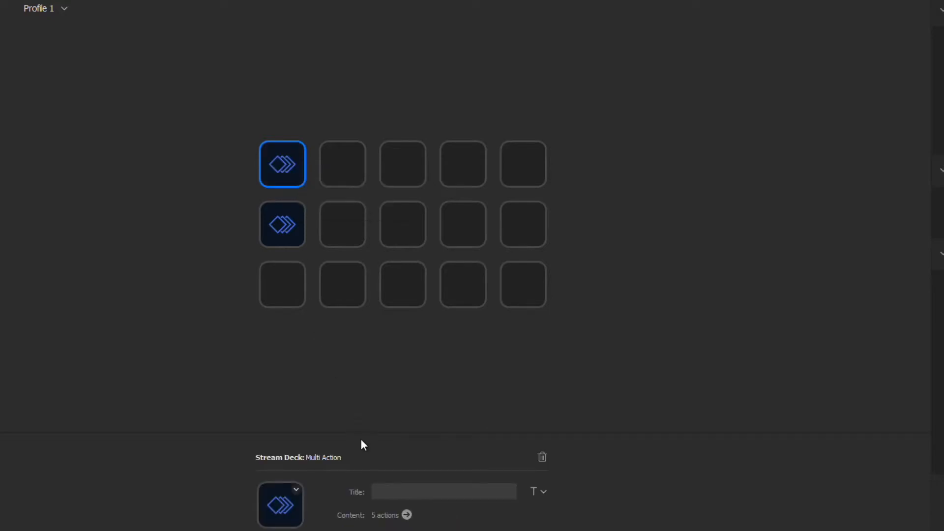
{"action": "left_click", "coordinate": [293, 227]}
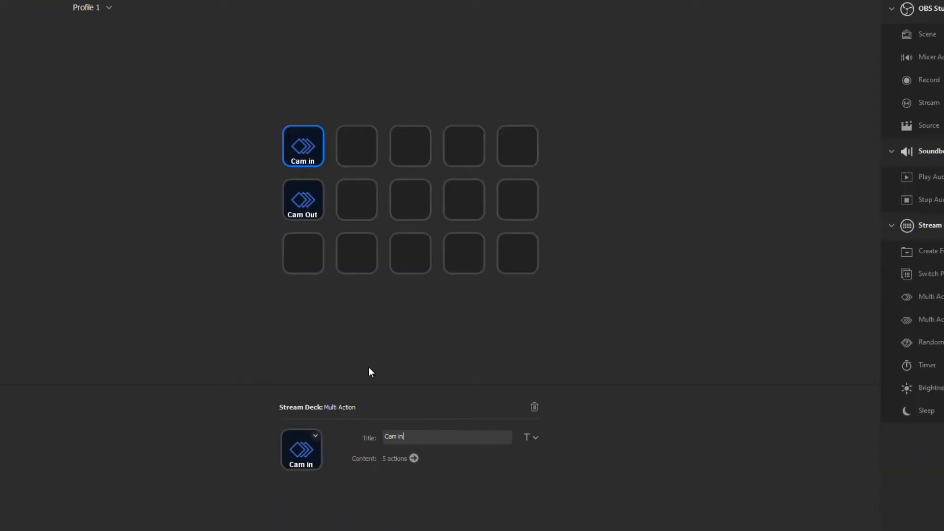
{"action": "left_click", "coordinate": [290, 294]}
In the "Cam in" multi action, set the "Off Cam" source action to Activate and retitle it "On Cam"
{"action": "double_click", "coordinate": [302, 156]}
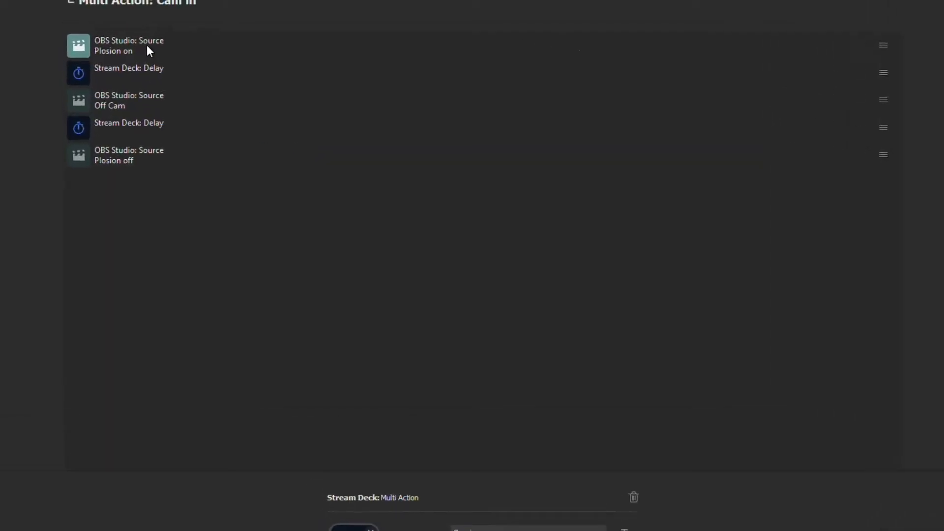
{"action": "left_click", "coordinate": [128, 31]}
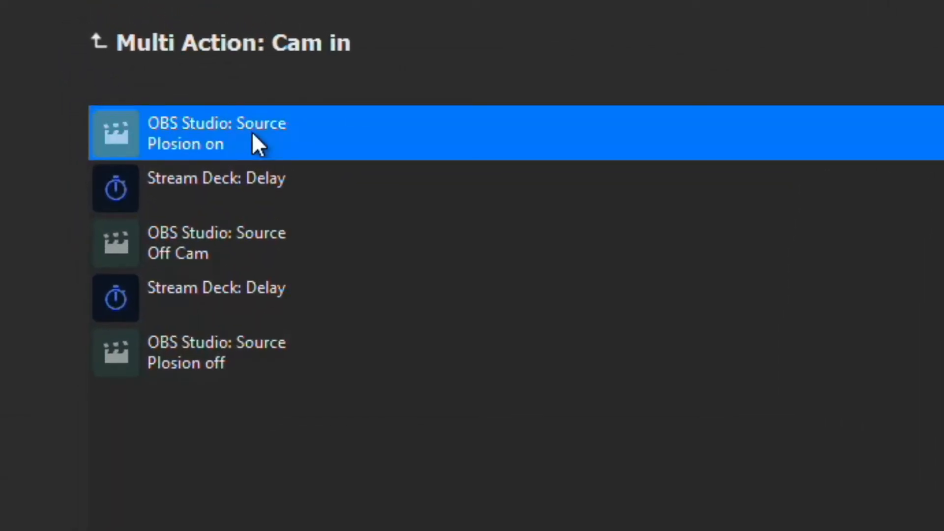
{"action": "left_click", "coordinate": [281, 192]}
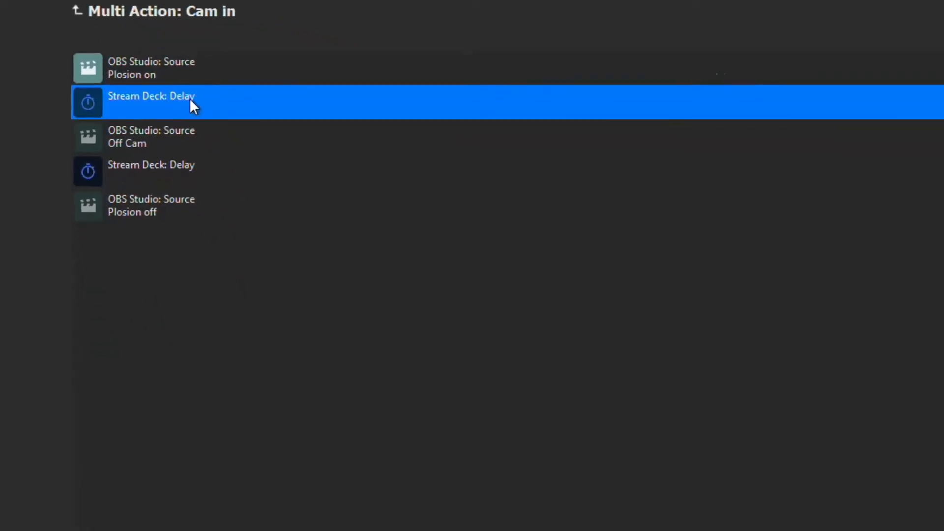
{"action": "left_click", "coordinate": [287, 243]}
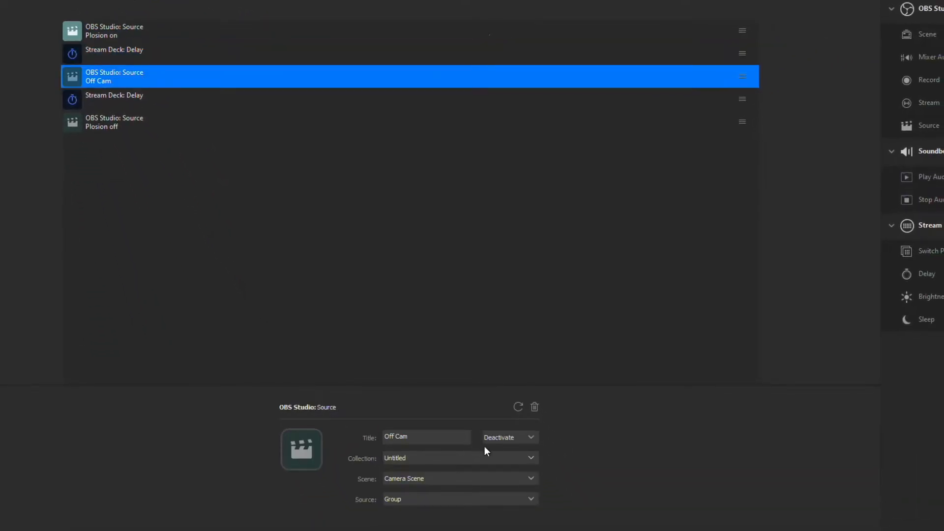
{"action": "left_click", "coordinate": [492, 439]}
{"action": "left_click", "coordinate": [494, 447]}
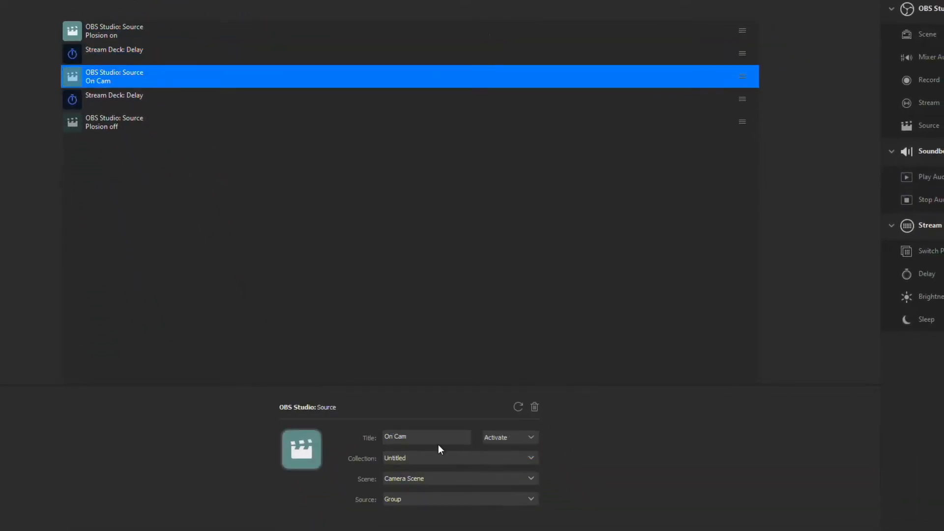
{"action": "left_click", "coordinate": [109, 127]}
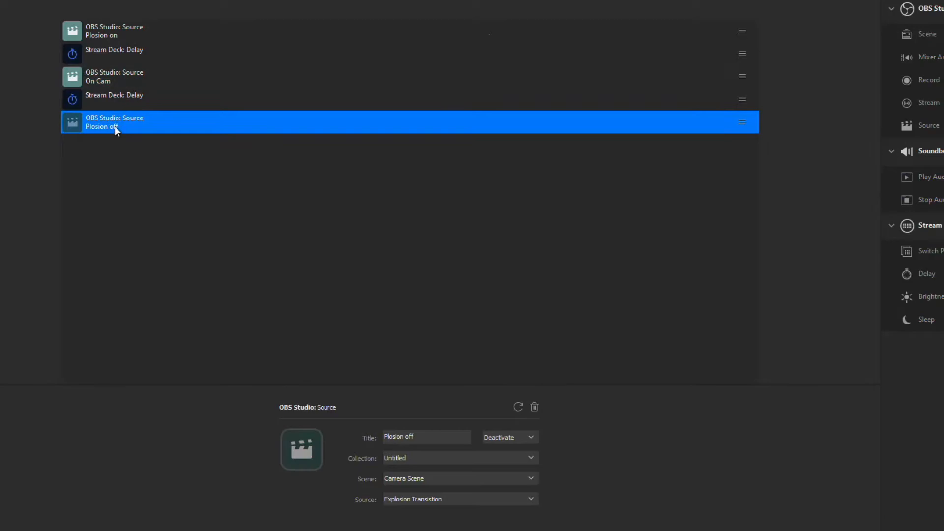
{"action": "left_click", "coordinate": [647, 276]}
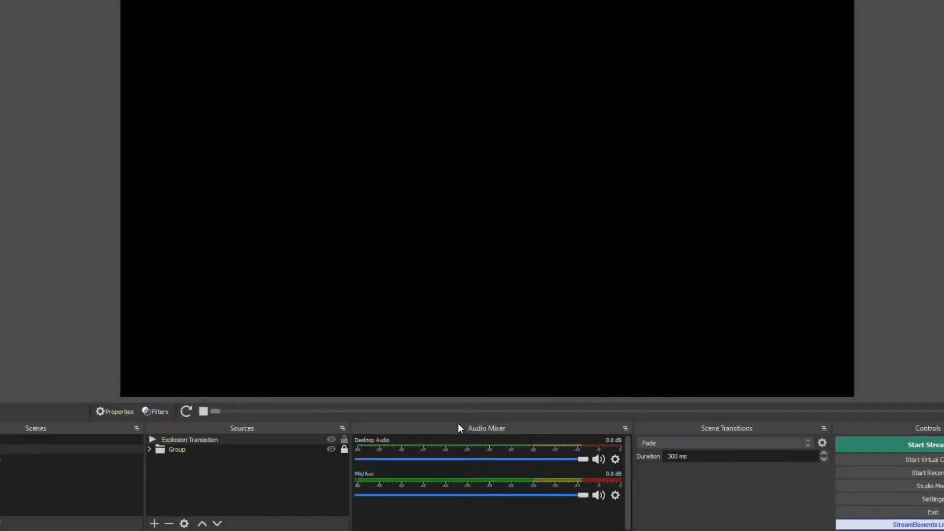